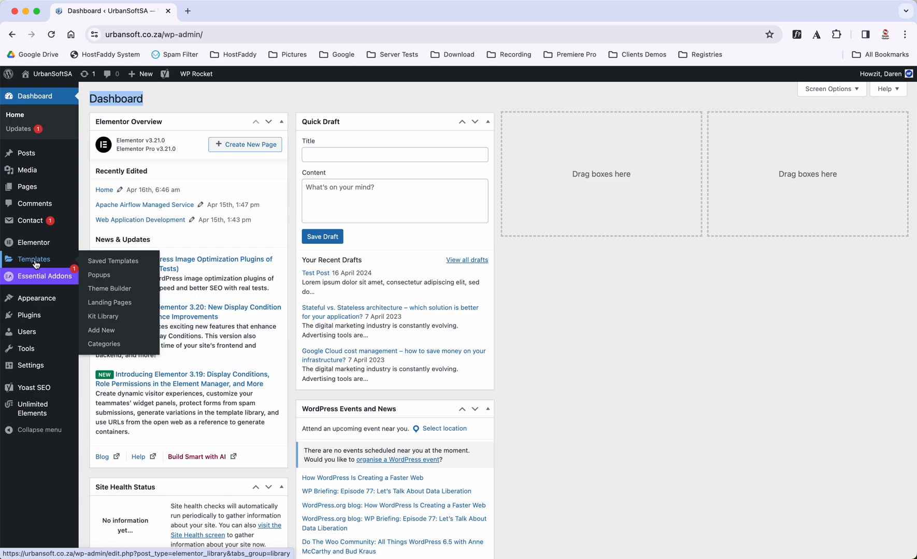
Open the site-footer template for editing with Elementor from the Theme Builder's table view
left_click(115, 289)
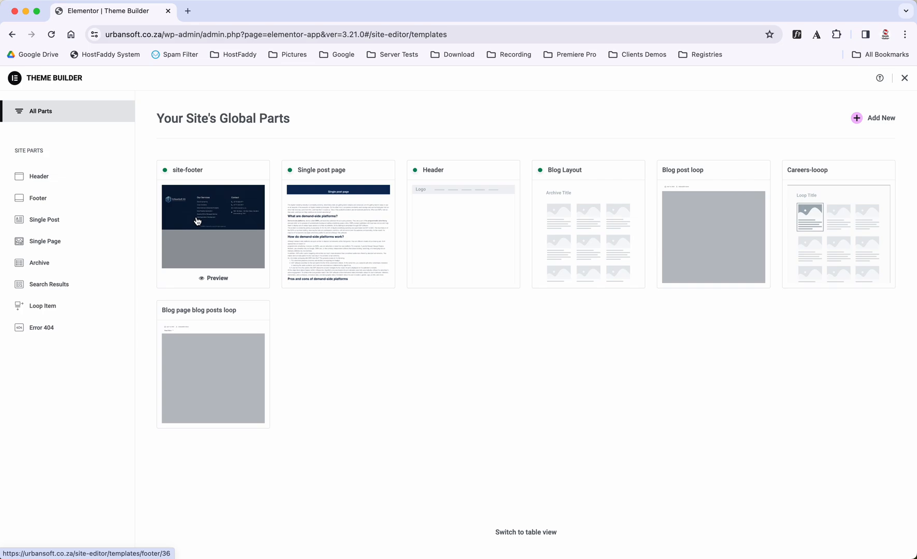
left_click(524, 534)
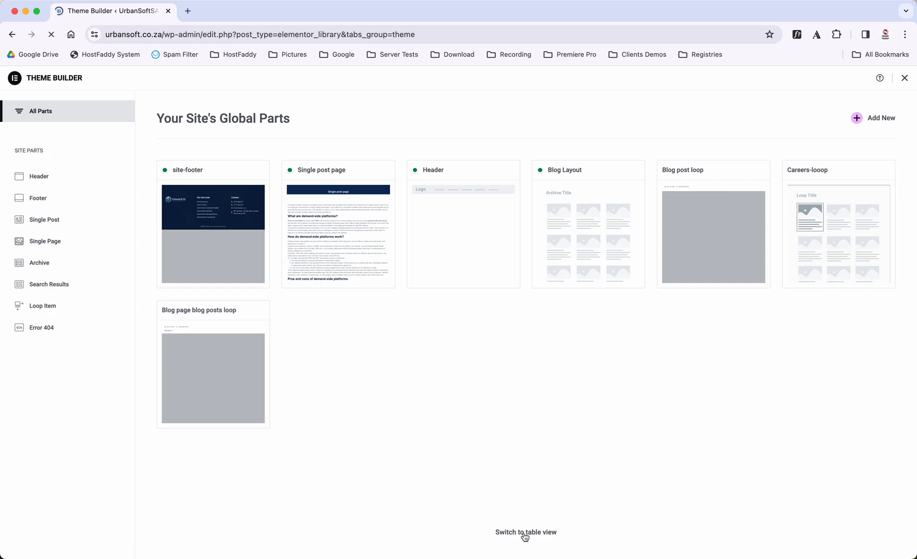
scroll(129, 455, "down", 3)
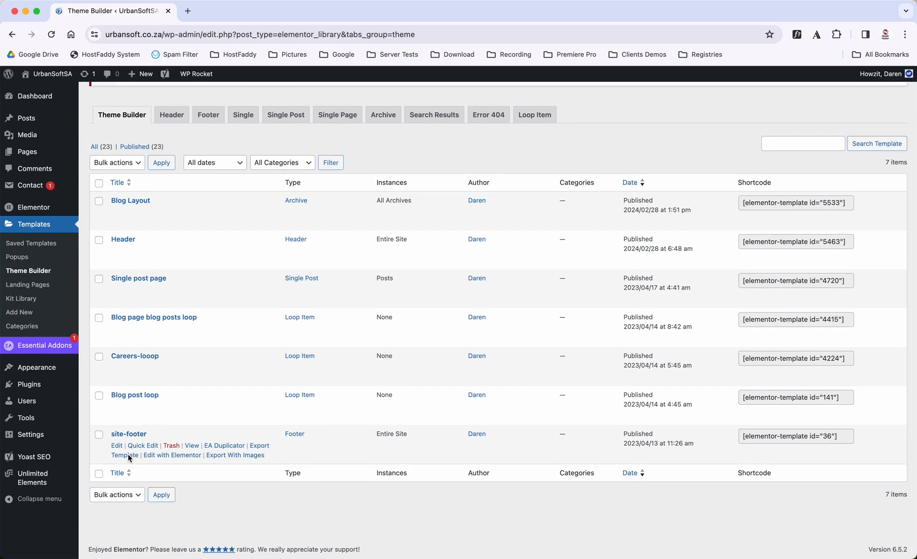
left_click(166, 458)
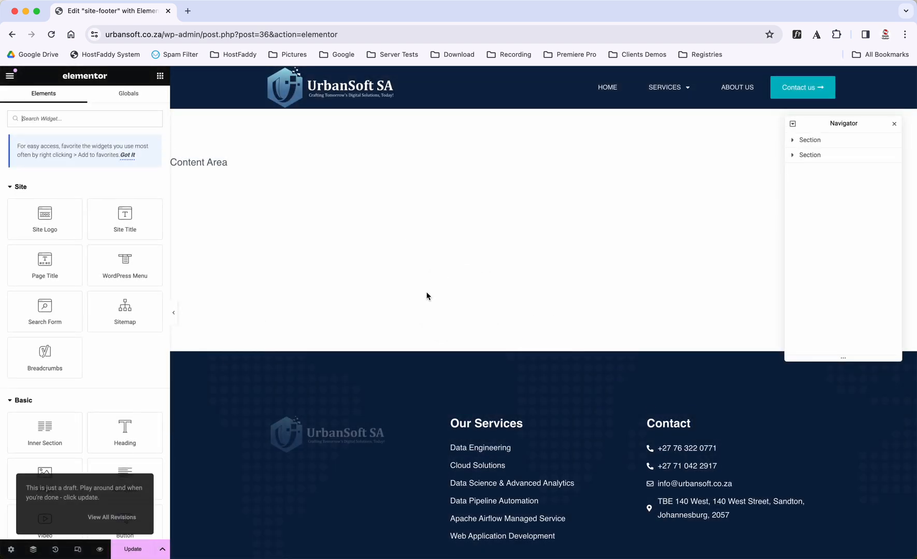
Examine the layout and background style of both footer sections and the spacing settings of the copyright section
scroll(378, 280, "down", 3)
scroll(381, 282, "down", 1)
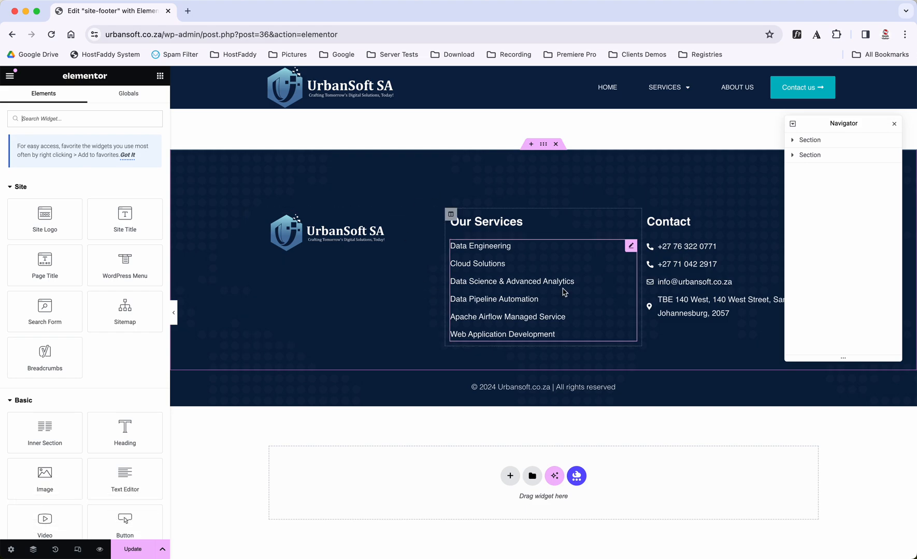
left_click(544, 145)
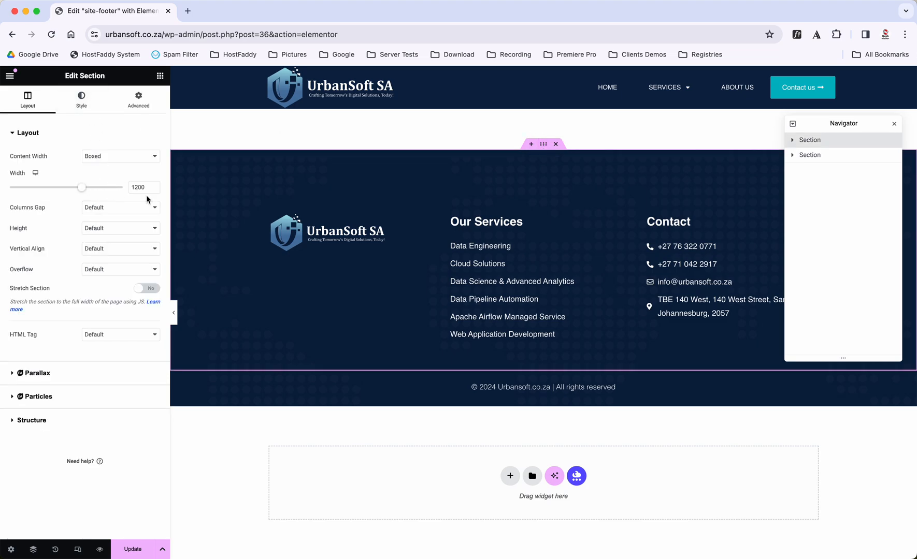
left_click(81, 98)
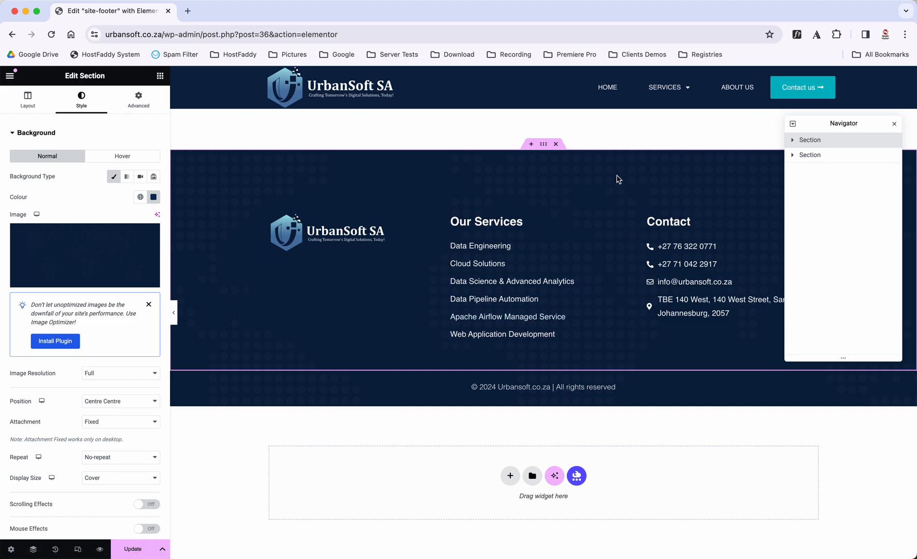
left_click(543, 365)
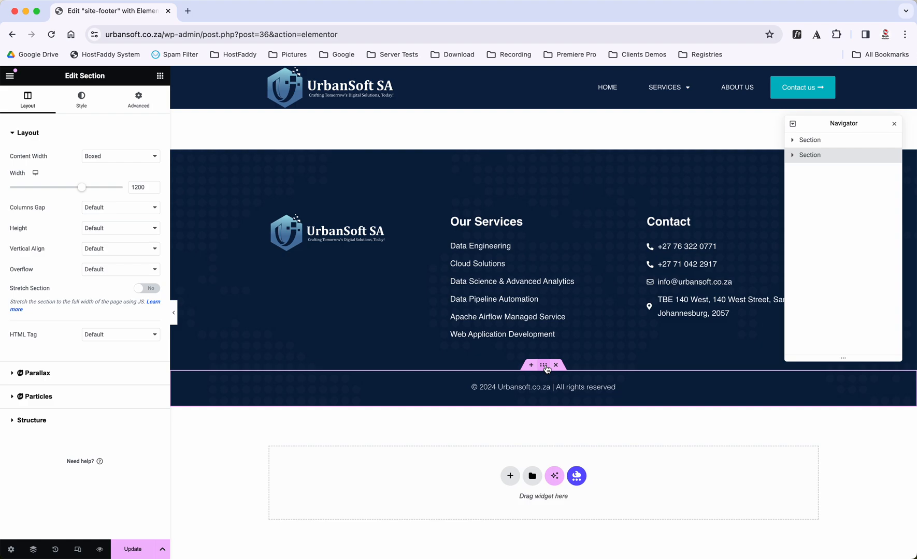
left_click(96, 103)
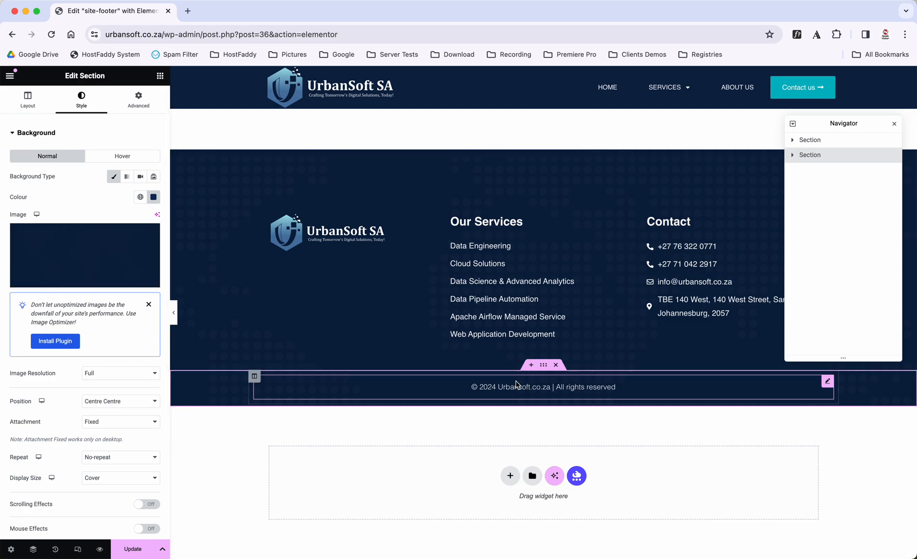
left_click(139, 100)
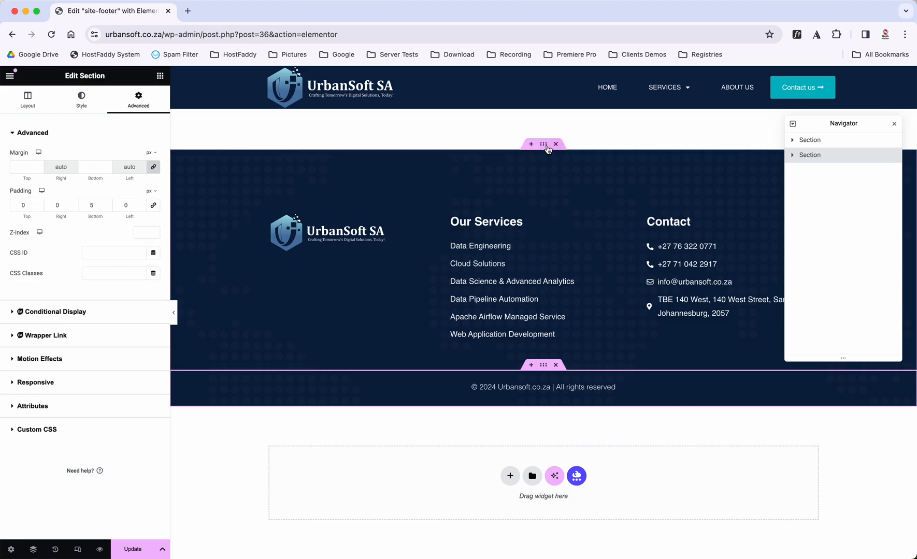
Try a top padding of 50 px on the main footer section and set it back to 120 px
left_click(543, 144)
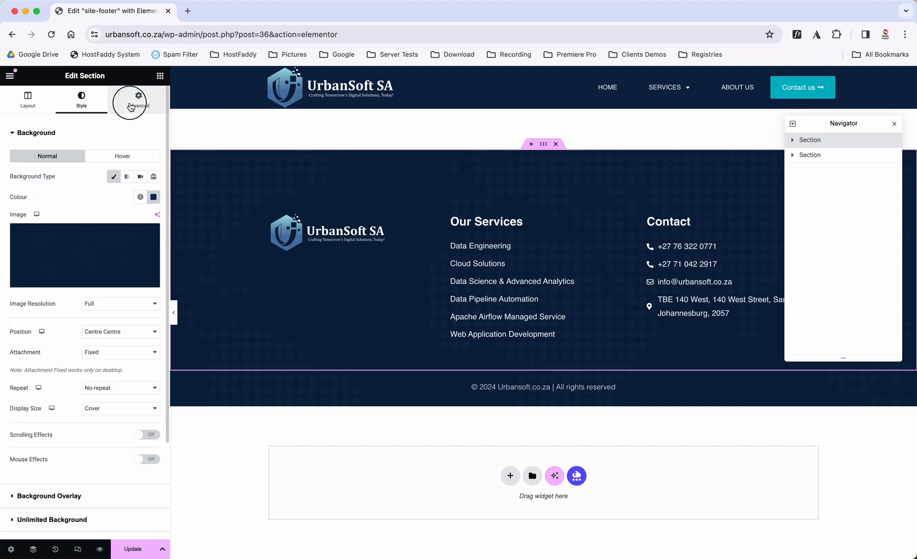
left_click(138, 99)
double_click(25, 206)
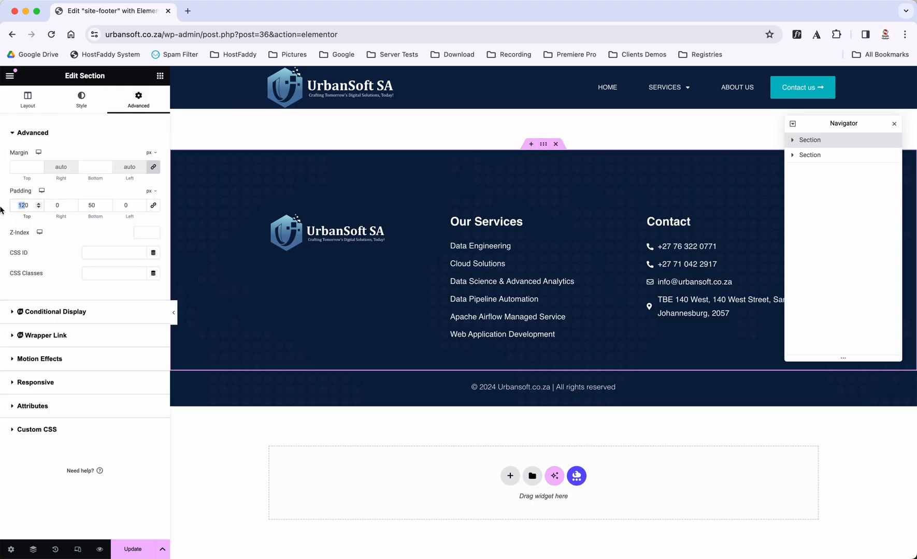
type("50")
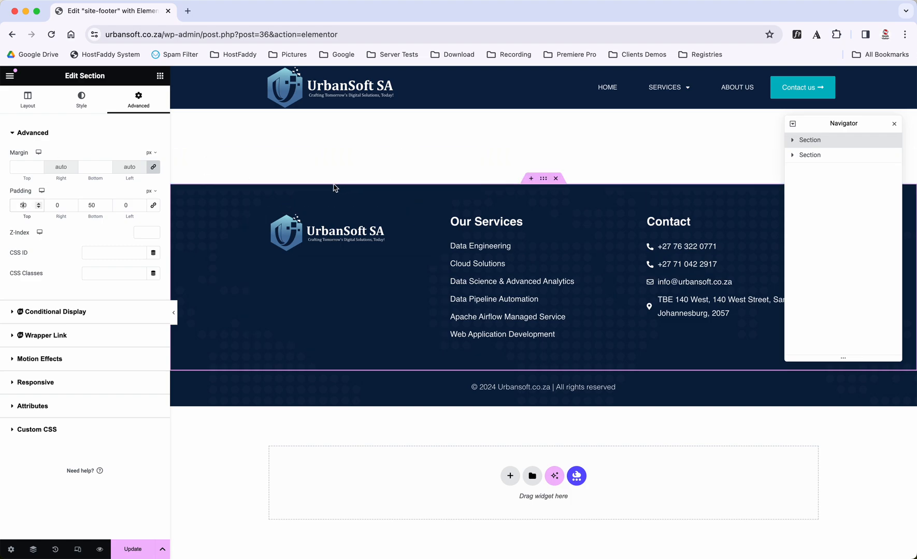
key("BackSpace")
key("BackSpace")
type("120")
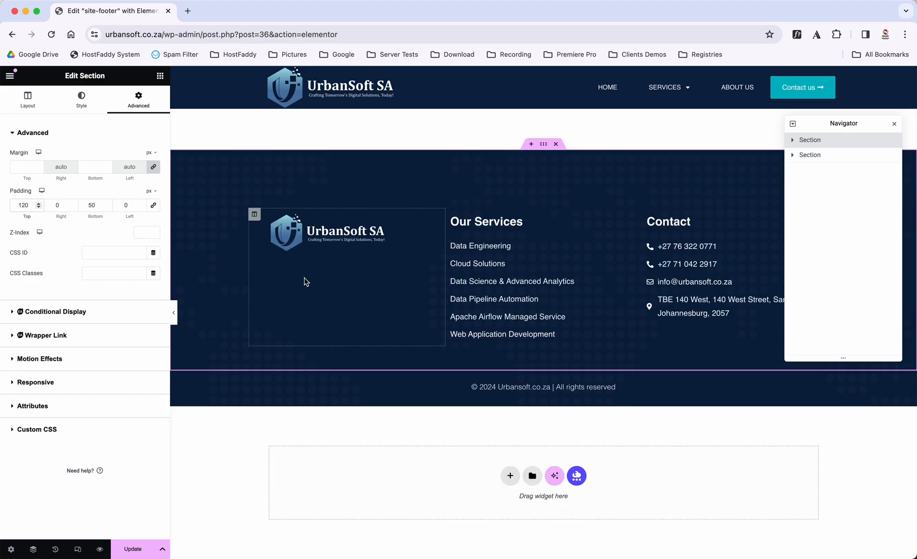
Try bottom paddings of 120 and 150 px on the main footer section and set it back to 50 px
double_click(91, 206)
type("120")
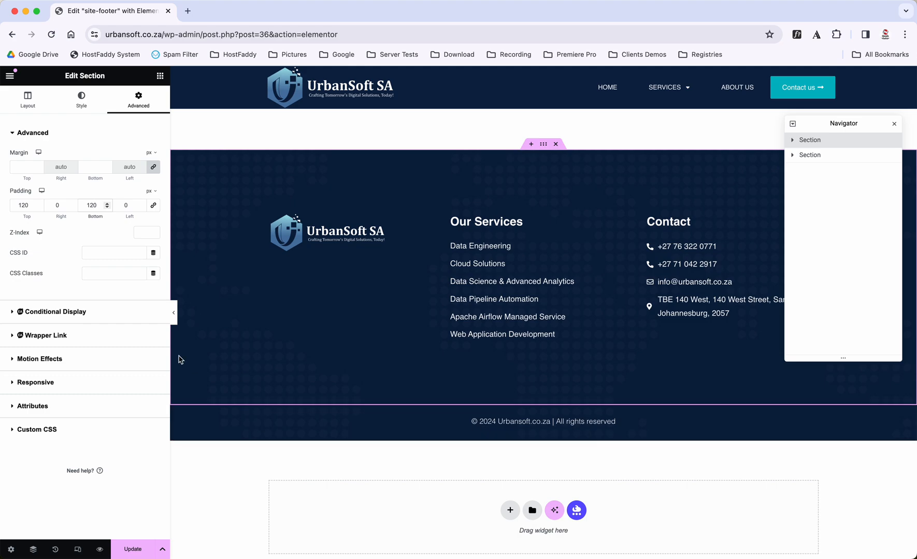
key("BackSpace")
type("5")
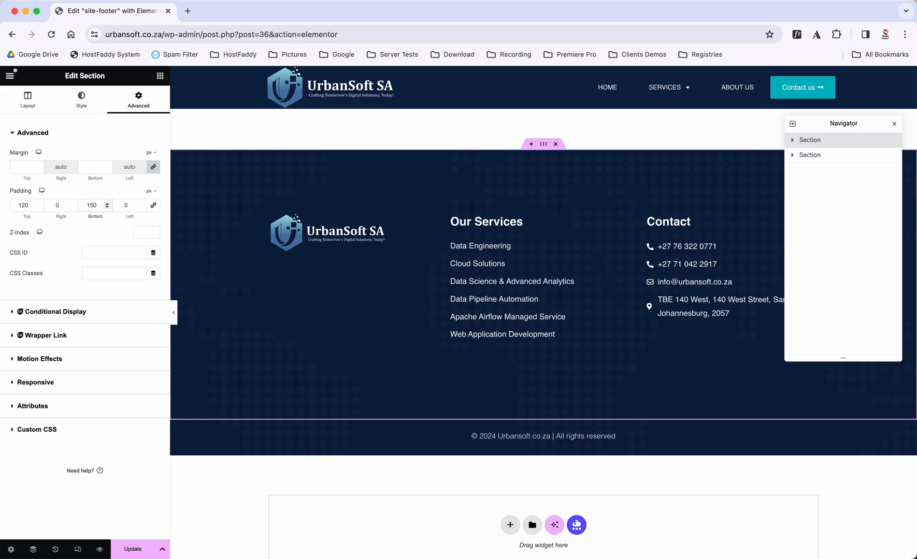
key("BackSpace")
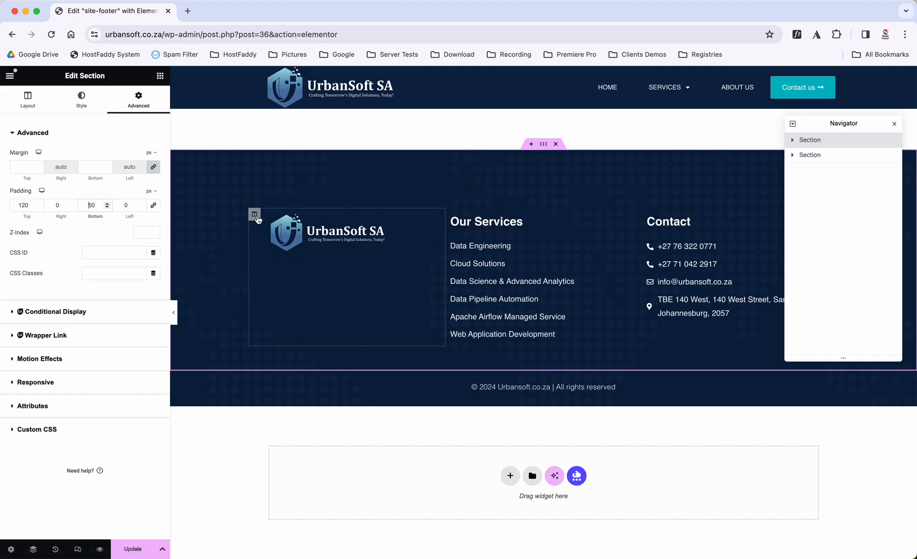
View the settings of the footer's logo column, contact column and logo image
left_click(254, 214)
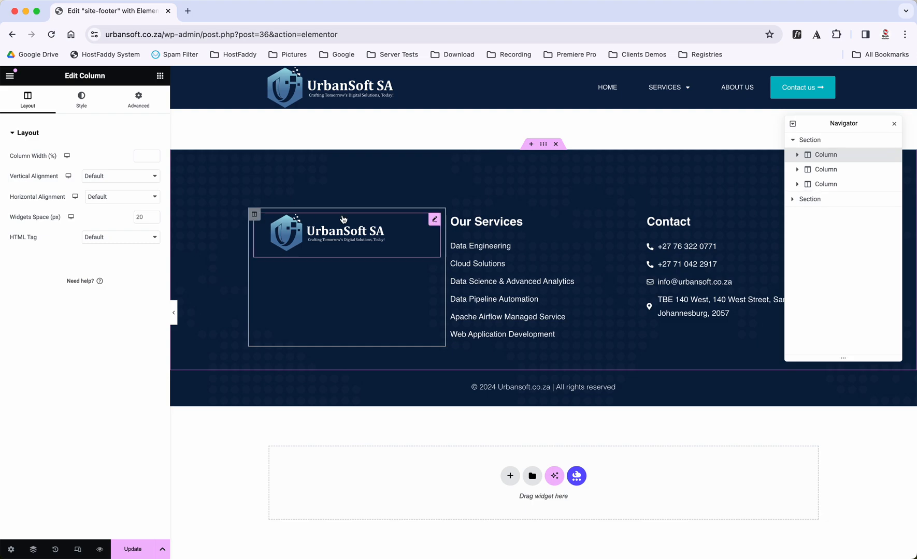
left_click(647, 214)
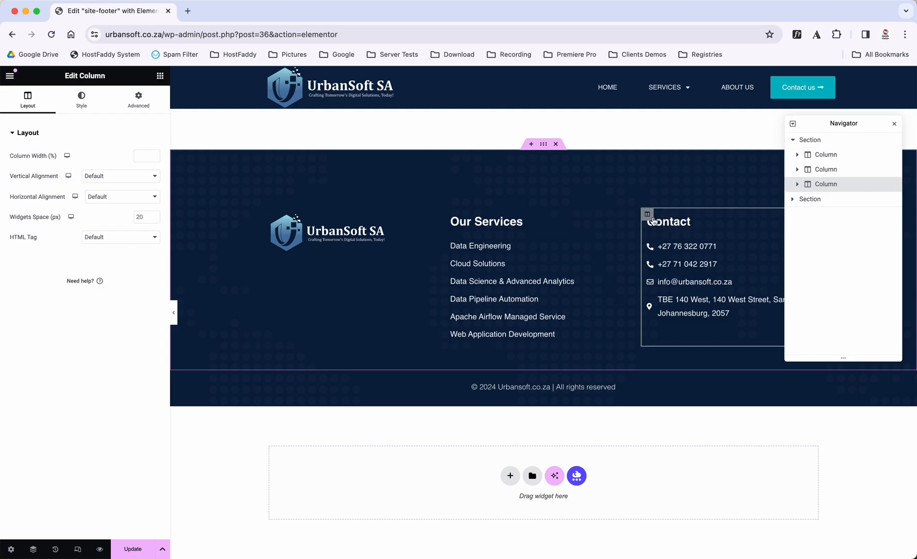
left_click(344, 238)
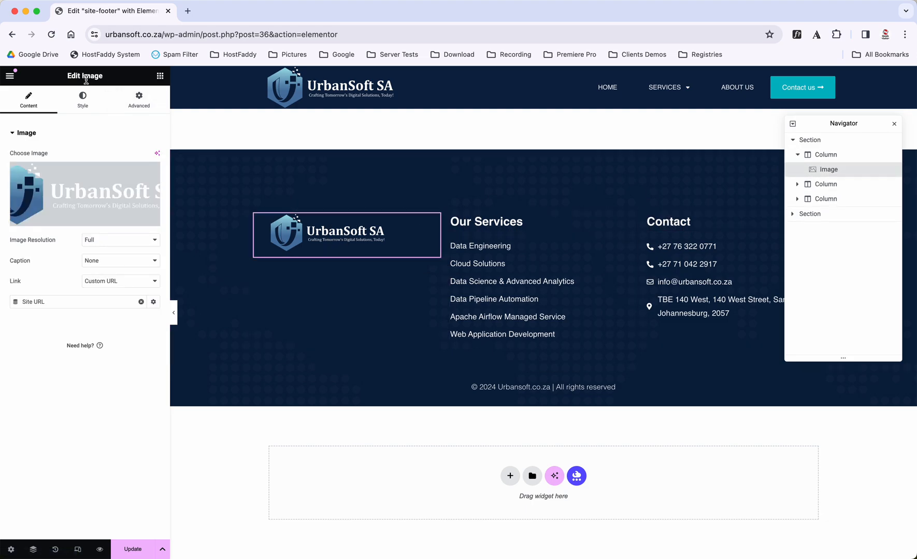
left_click_drag(68, 75, 110, 76)
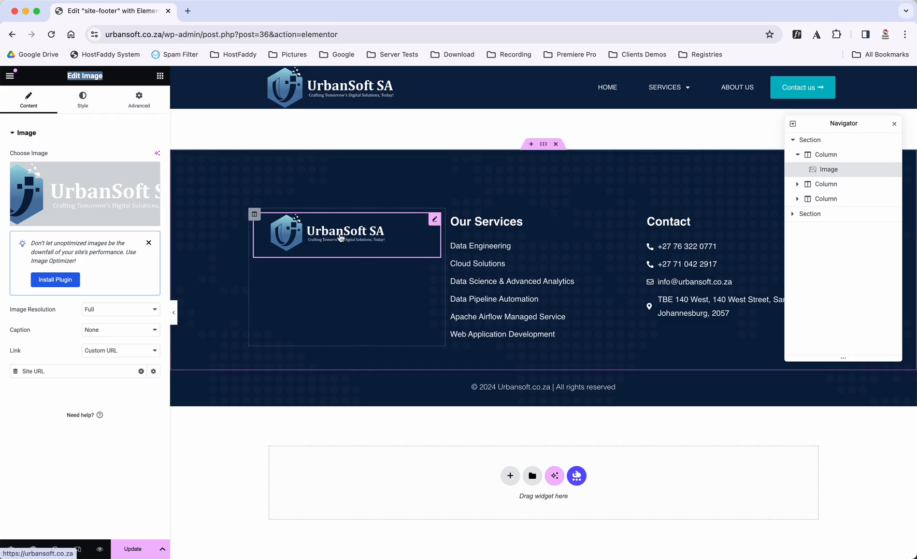
View the Our Services heading's title and the menu selection of the WordPress Menu widget below it
left_click(481, 225)
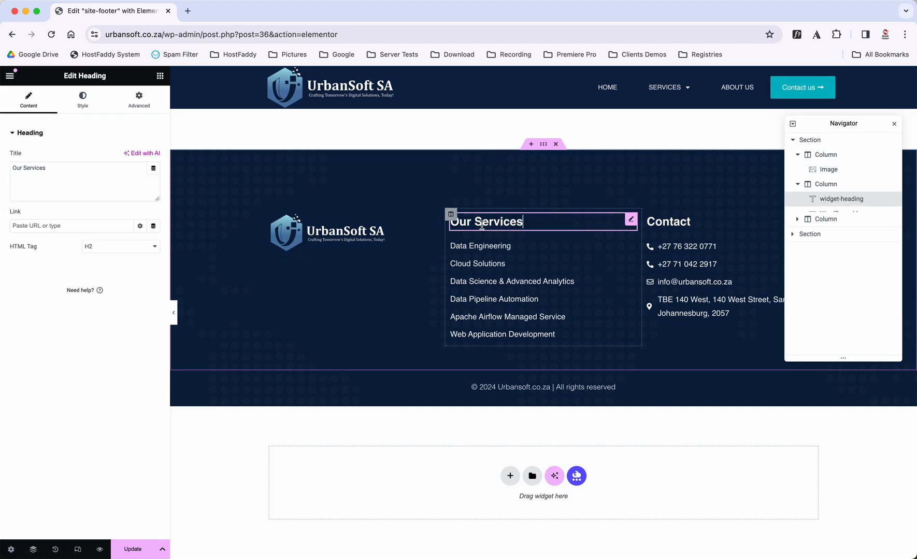
left_click(61, 176)
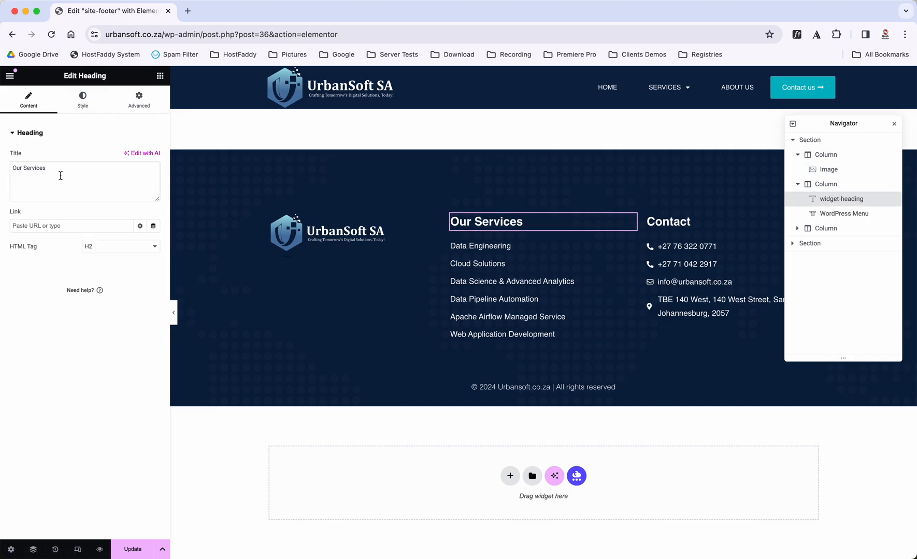
left_click(471, 265)
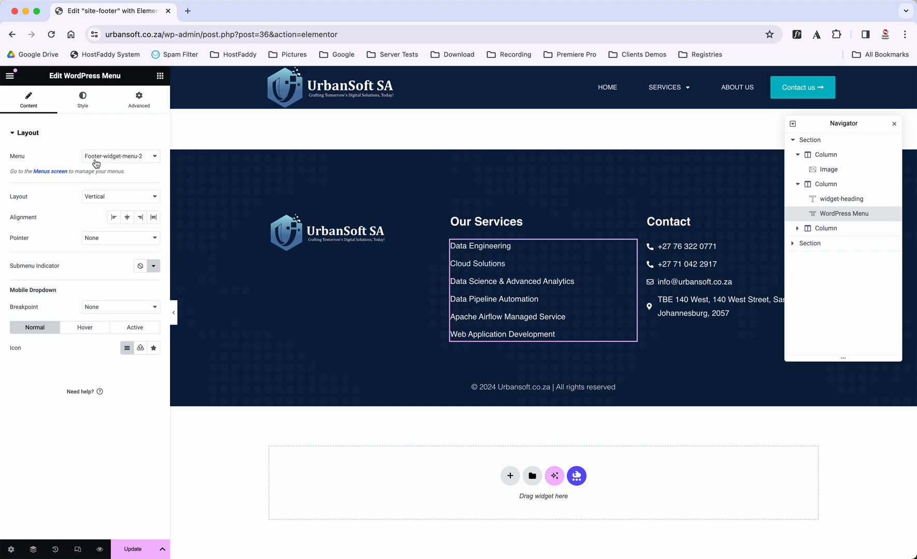
left_click(124, 164)
left_click(124, 162)
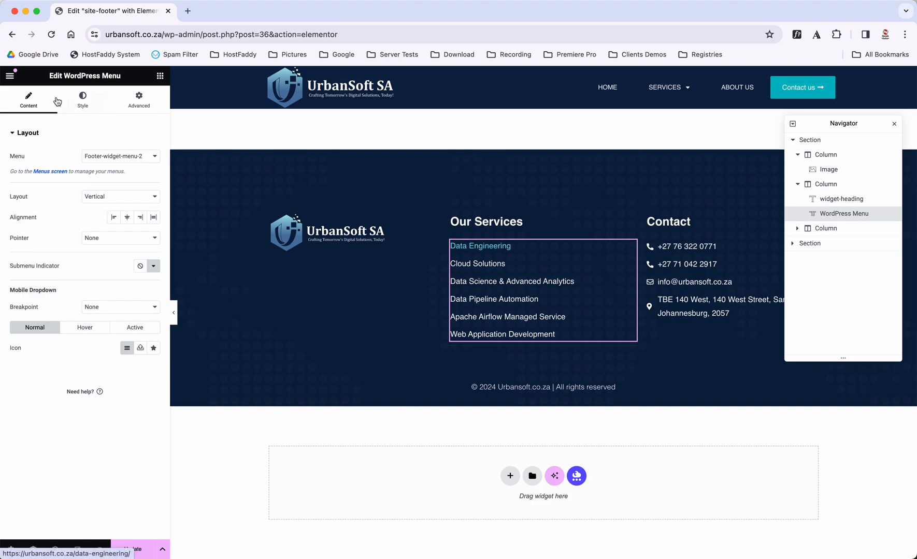
Review the services menu's normal, hover and active style settings and return to its content settings
left_click(89, 106)
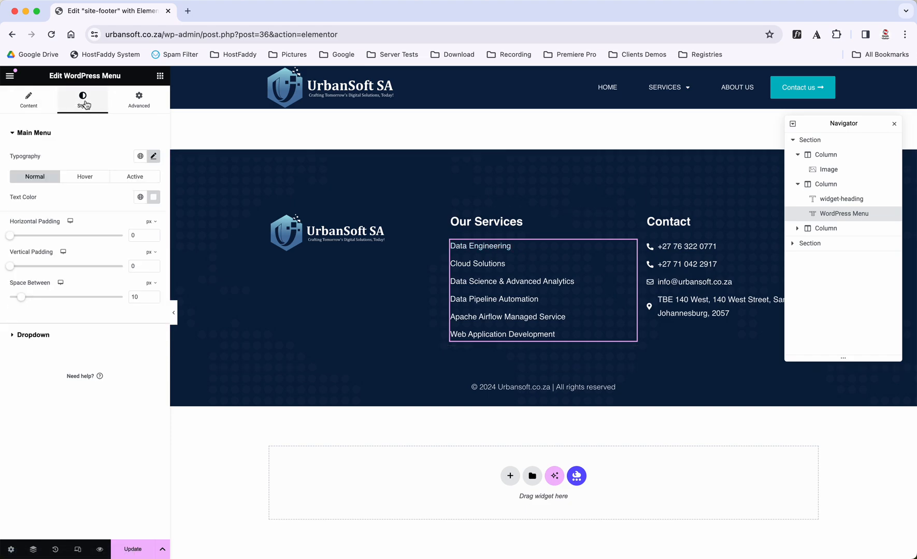
left_click(85, 176)
left_click(135, 177)
left_click(50, 177)
left_click(28, 100)
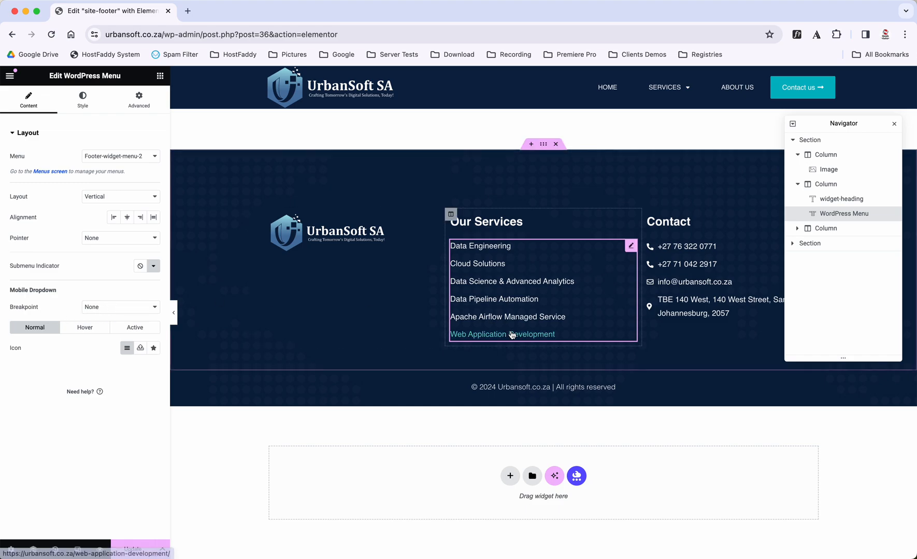
Check the Contact heading's settings and move the second phone item to the first place in the icon list below it
left_click(669, 225)
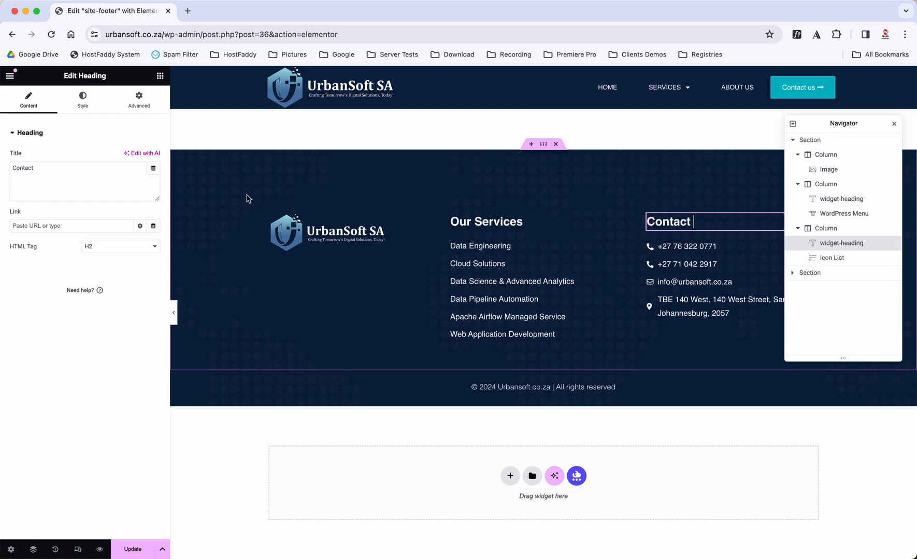
left_click_drag(62, 75, 106, 75)
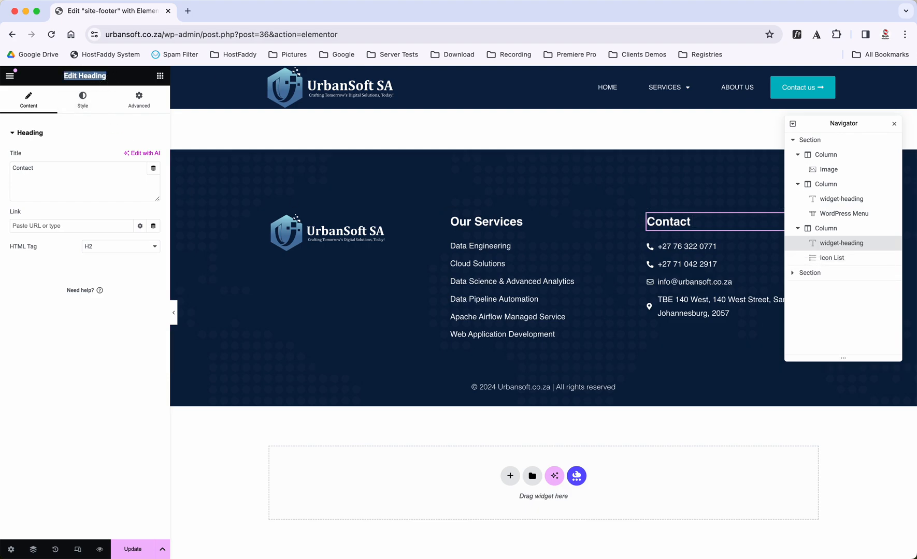
left_click(683, 260)
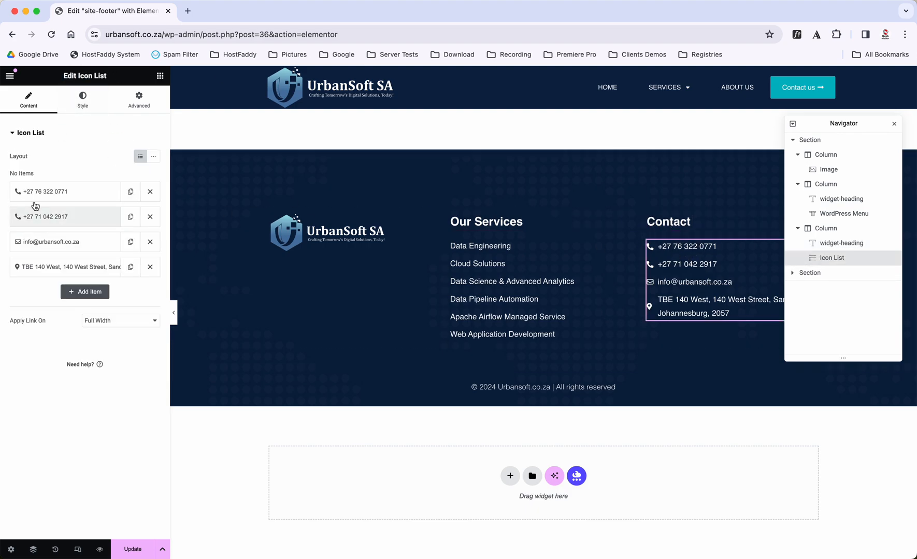
left_click_drag(43, 220, 50, 192)
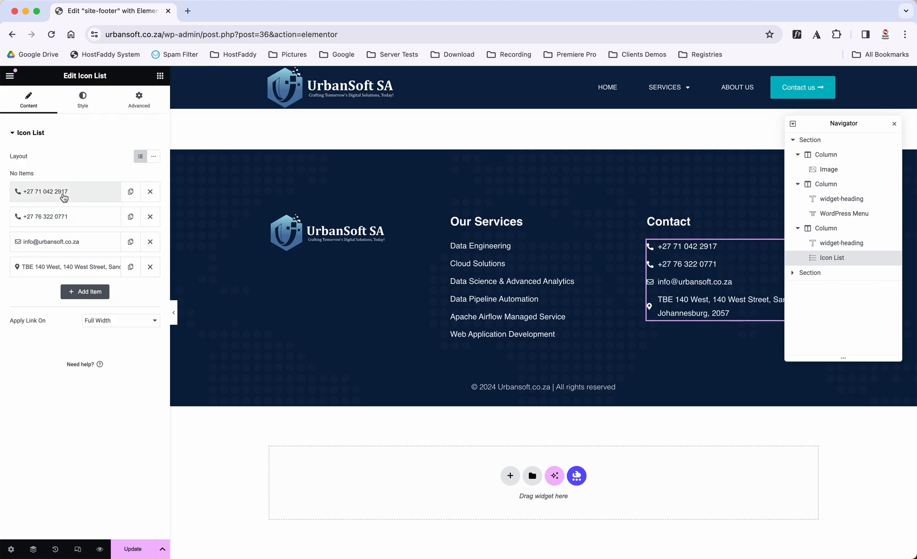
Examine the text, icon choices and link of the first phone item in the contact icon list
left_click(57, 192)
left_click(91, 278)
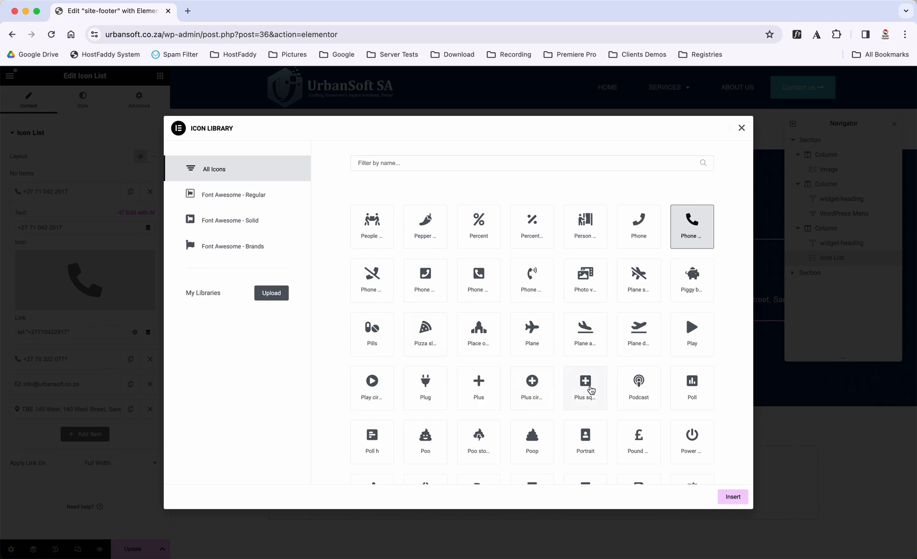
left_click(741, 128)
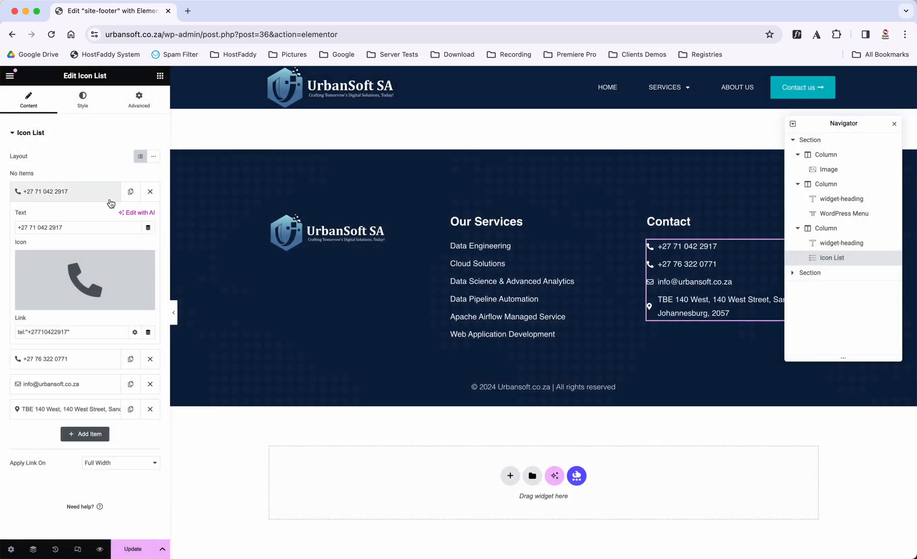
left_click_drag(73, 228, 3, 228)
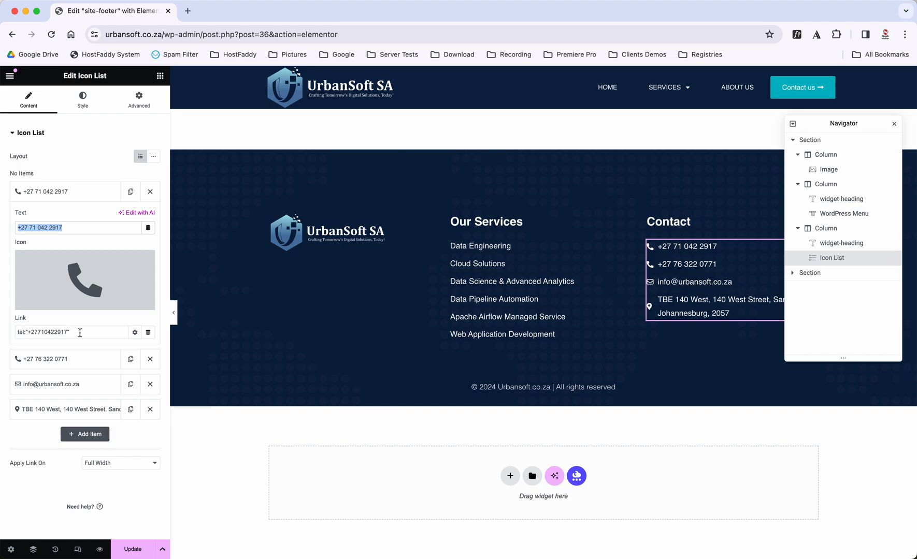
left_click(74, 191)
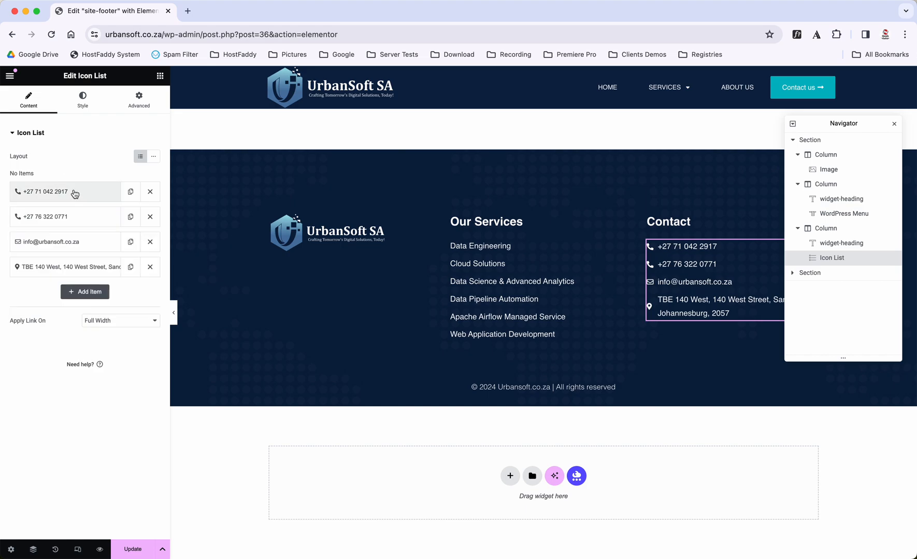
Check the second phone item and examine the text and link of the email item in the contact icon list
left_click(74, 216)
left_click(75, 217)
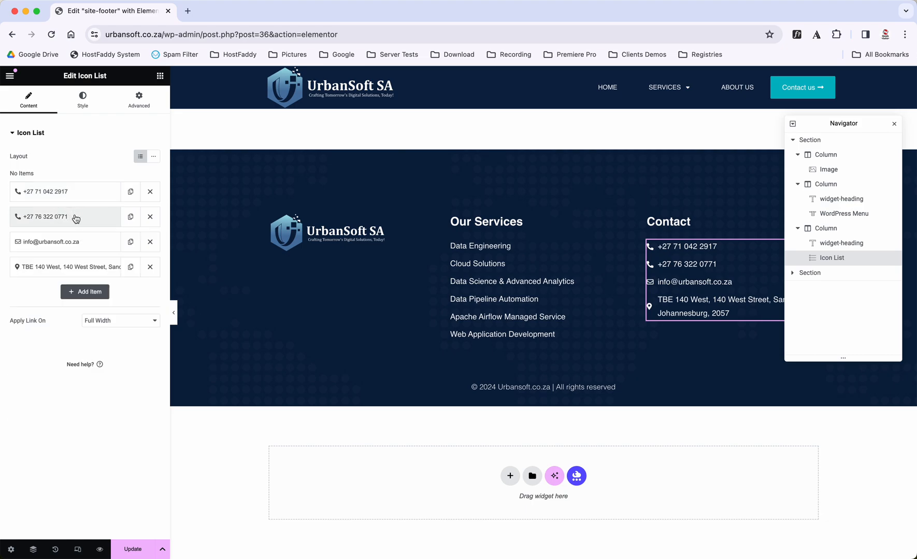
left_click(82, 241)
triple_click(86, 278)
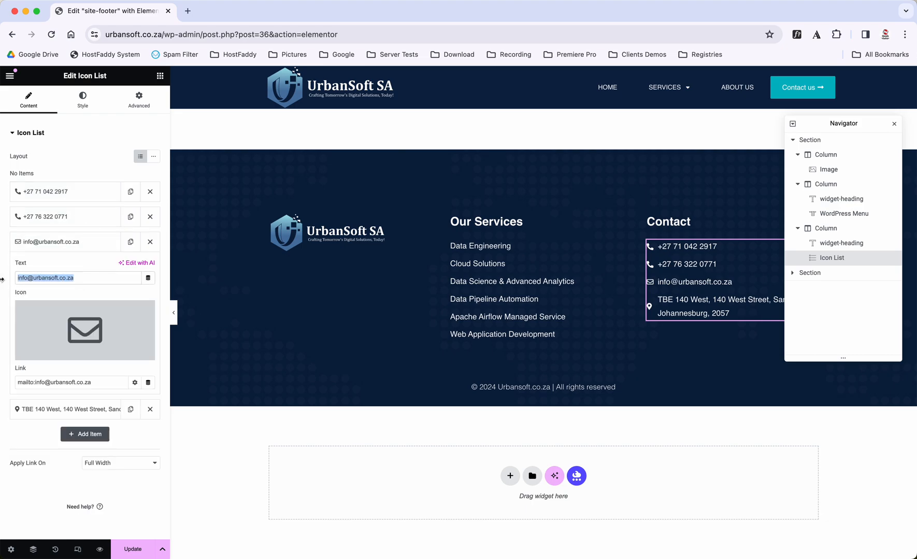
left_click(85, 383)
left_click(80, 247)
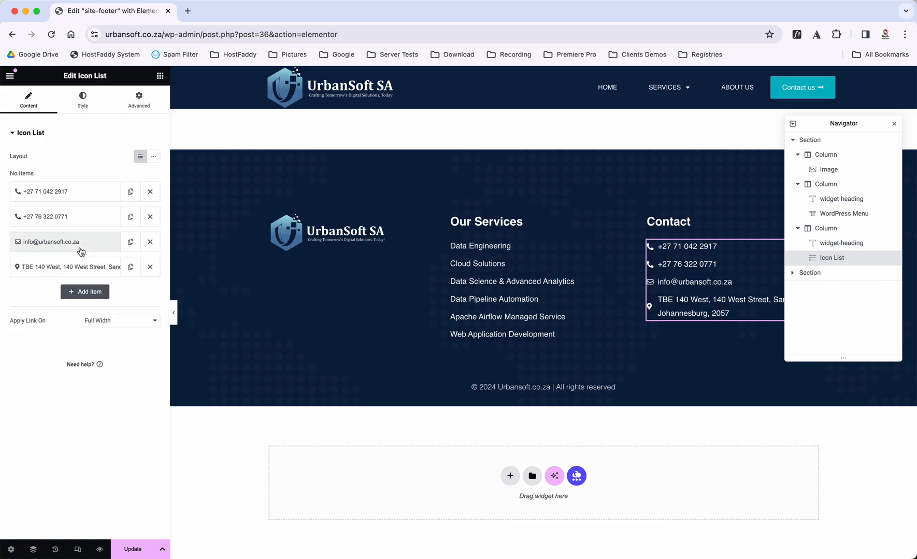
Examine the full text of the address item in the contact icon list and collapse its settings
left_click(71, 267)
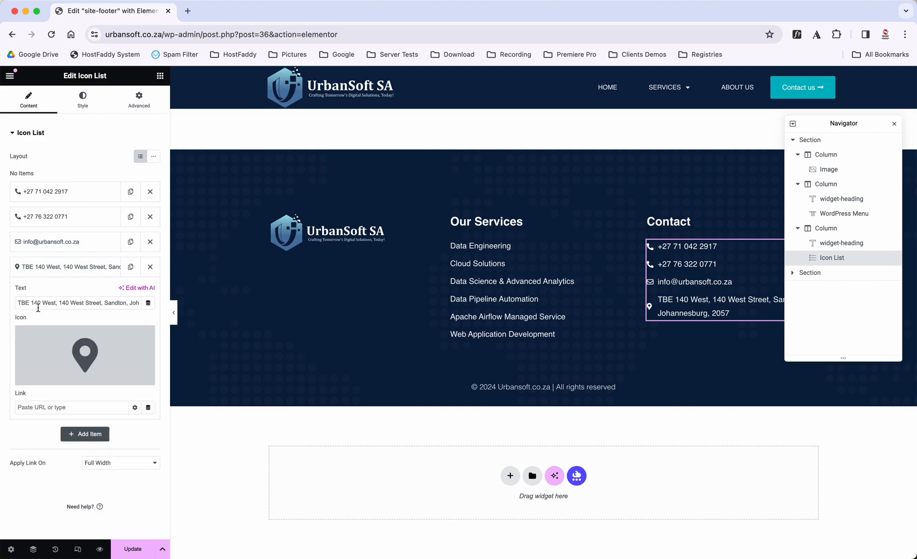
left_click_drag(25, 304, 125, 301)
left_click(125, 300)
left_click(81, 270)
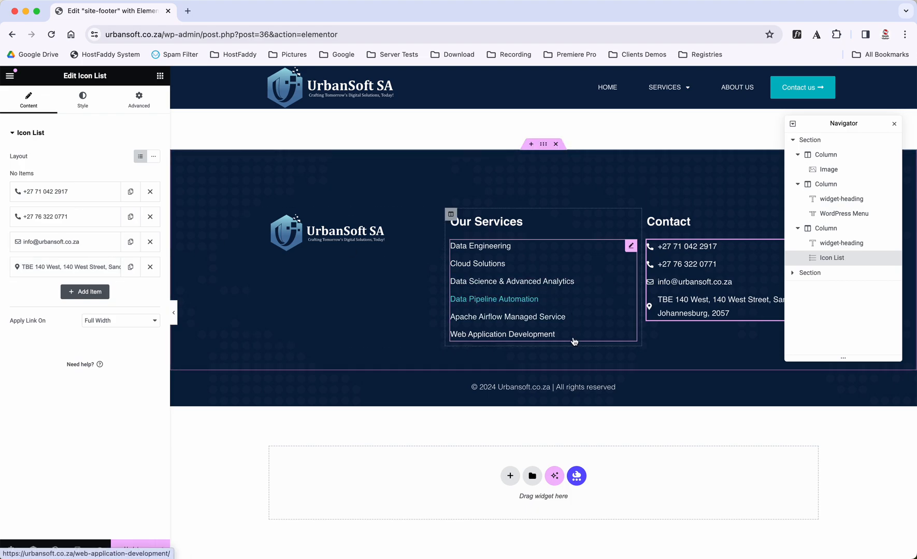
Try the year 2025 in the copyright heading's title at the footer's base and restore it to 2024
left_click(522, 386)
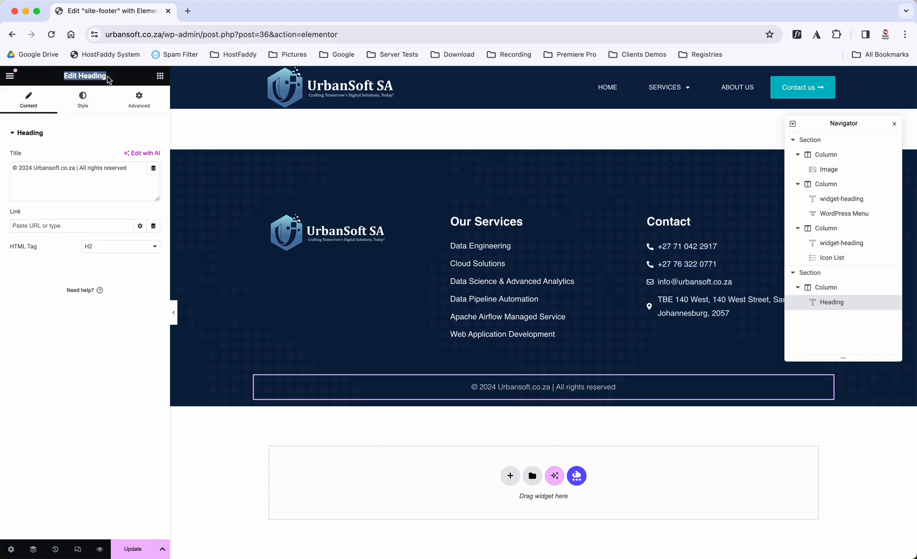
left_click(32, 168)
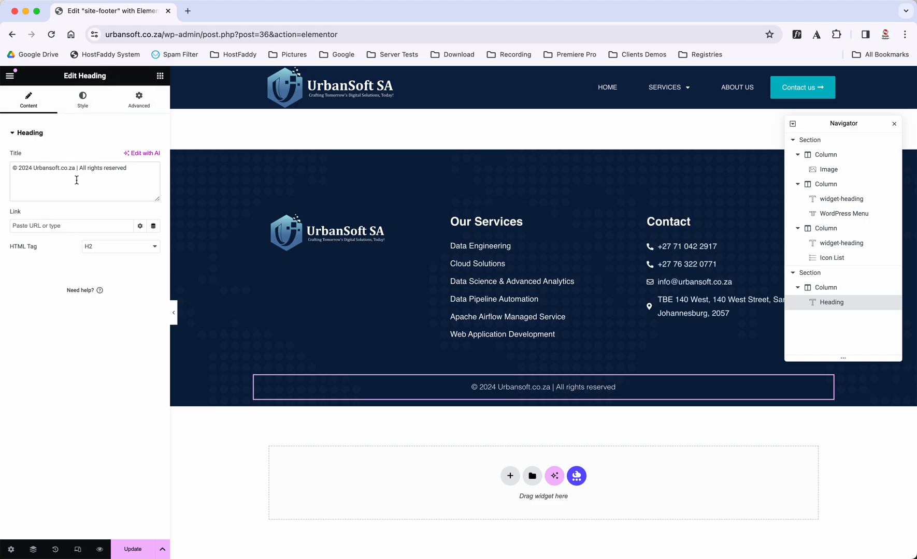
key("BackSpace")
type("5")
key("BackSpace")
type("4")
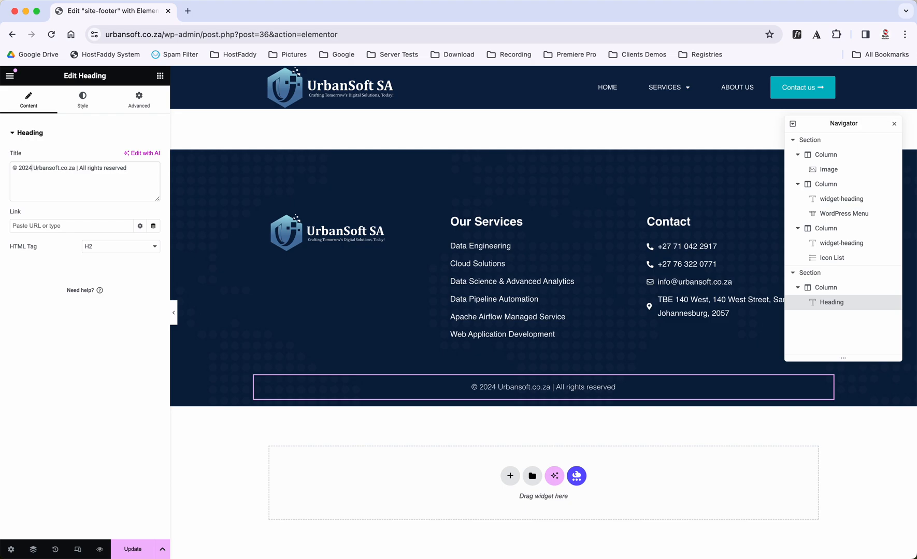